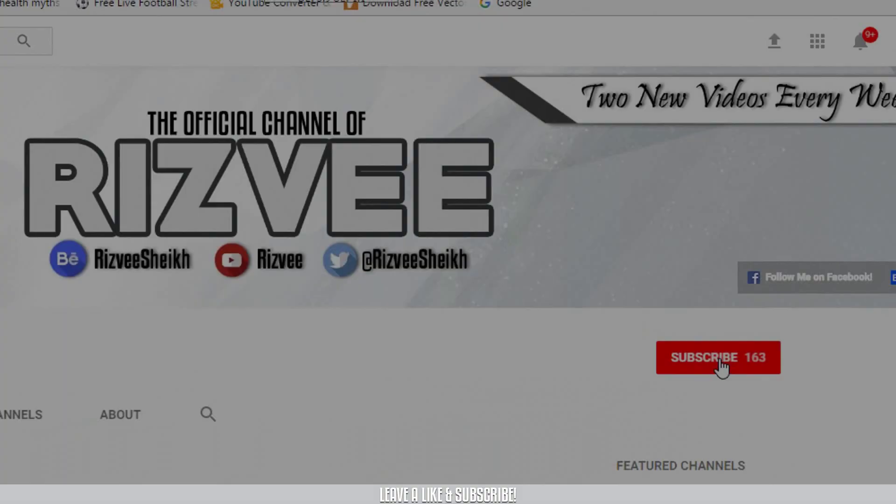
# - Subscribe to the YouTube channel and switch on its new-video notifications bell
pyautogui.click(722, 366)
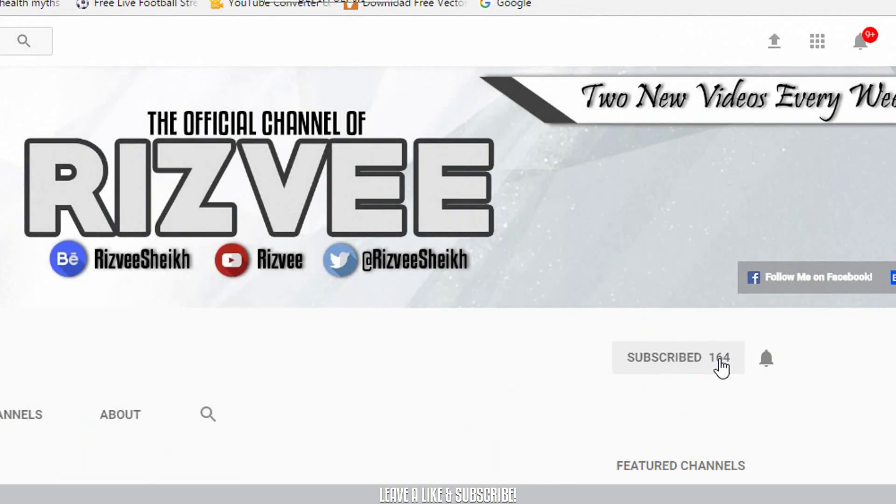
pyautogui.click(766, 359)
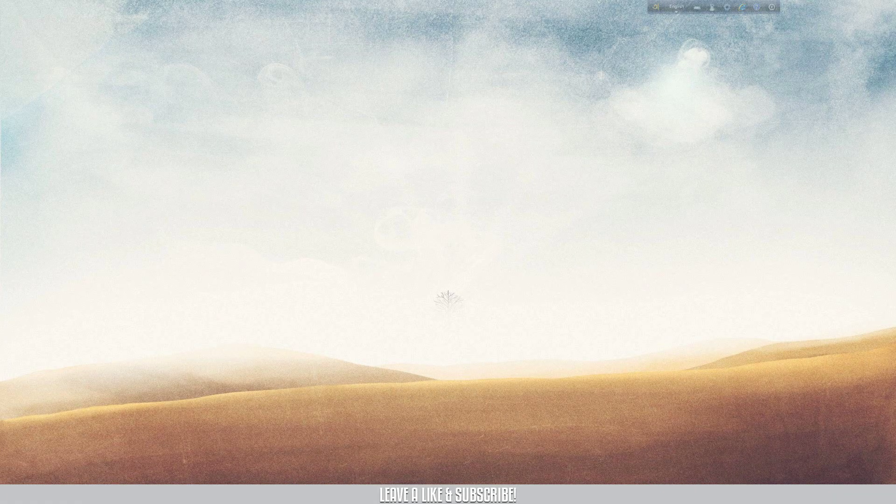
# - Open the red rose image pexels-photo-658687.jpeg via File > Open
pyautogui.click(297, 494)
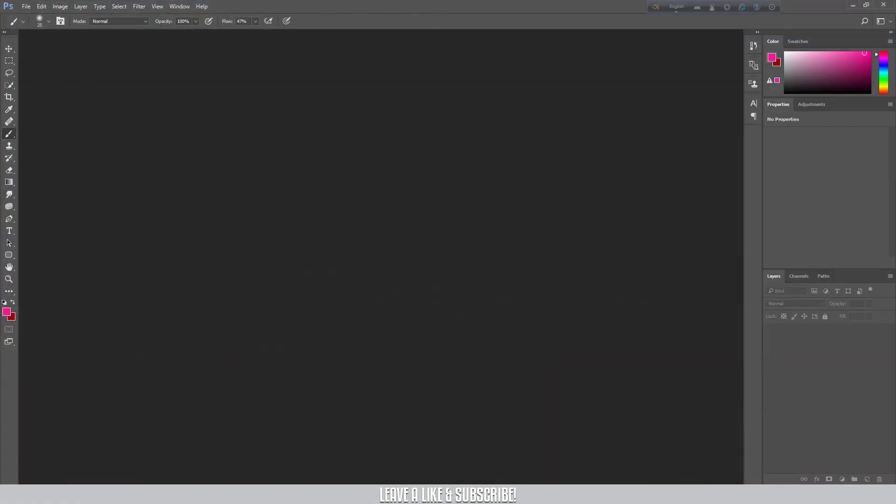
pyautogui.click(26, 6)
pyautogui.click(31, 26)
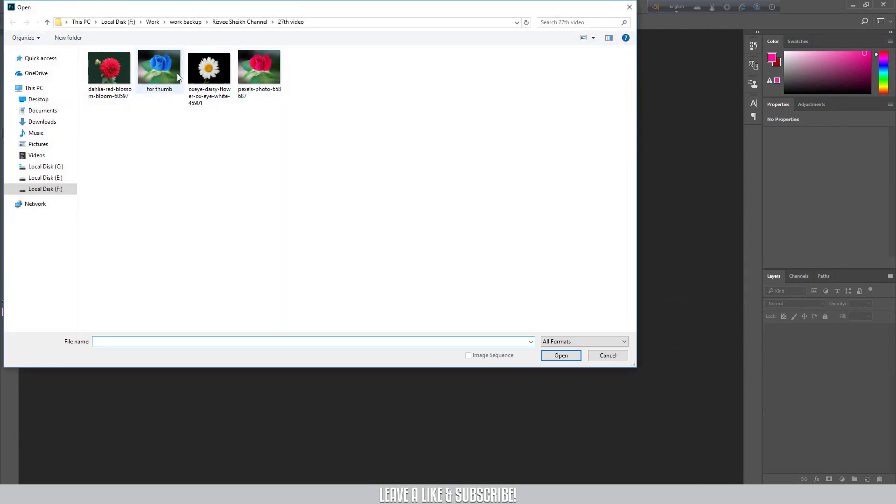
pyautogui.click(271, 77)
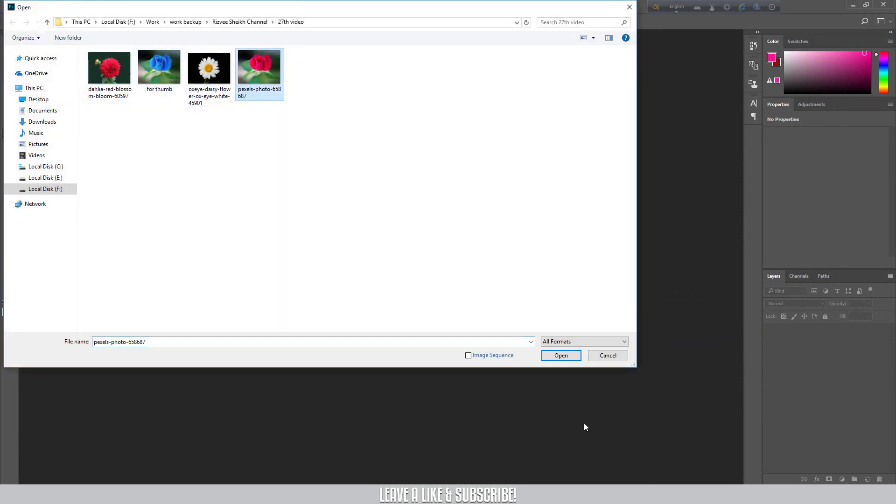
pyautogui.click(561, 358)
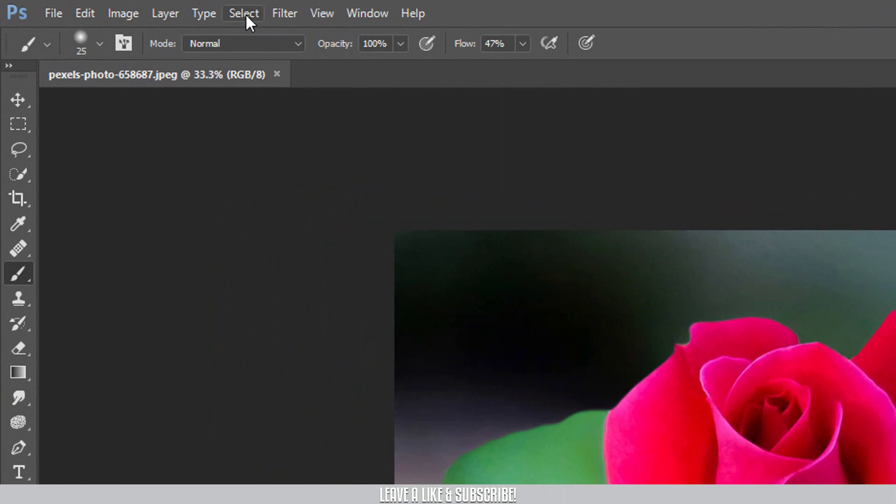
# - Open Select > Color Range, set Fuzziness to 0 and sample a red petal
pyautogui.click(245, 13)
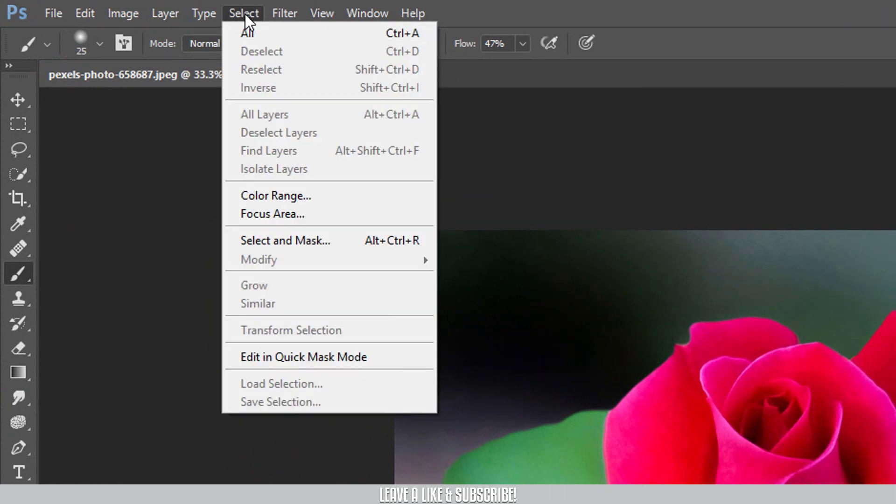
pyautogui.click(284, 196)
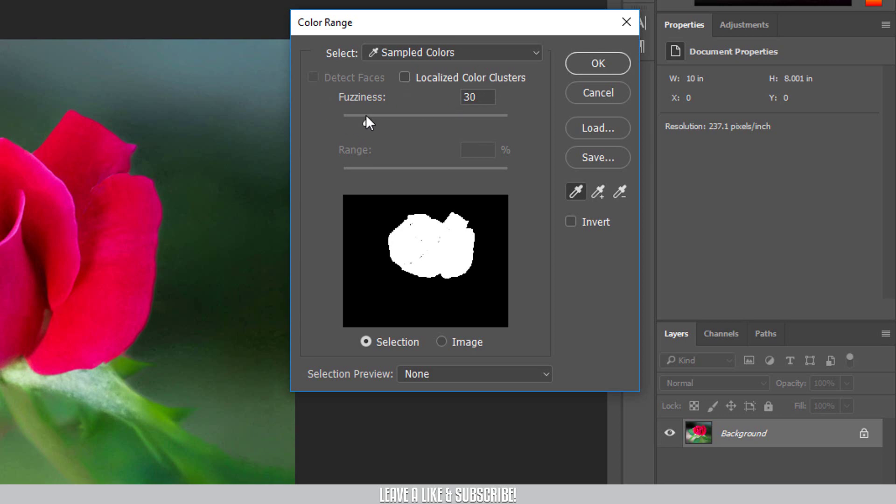
pyautogui.moveTo(366, 120); pyautogui.dragTo(320, 120)
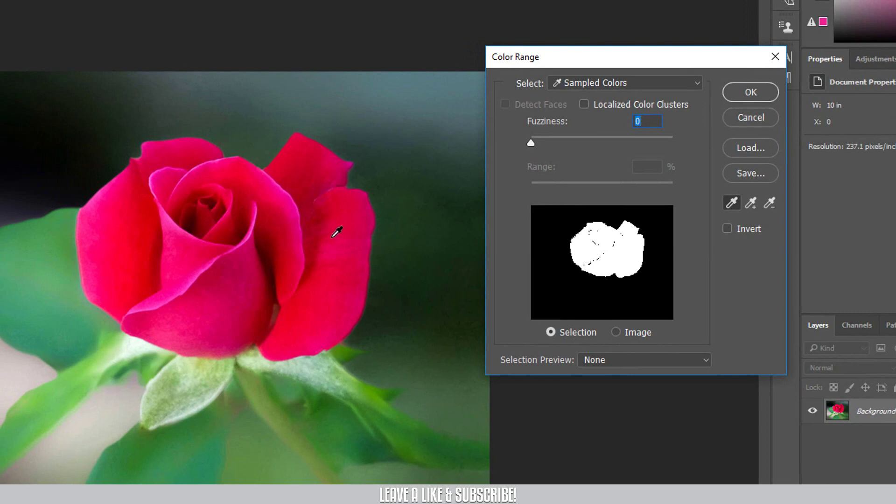
pyautogui.click(346, 211)
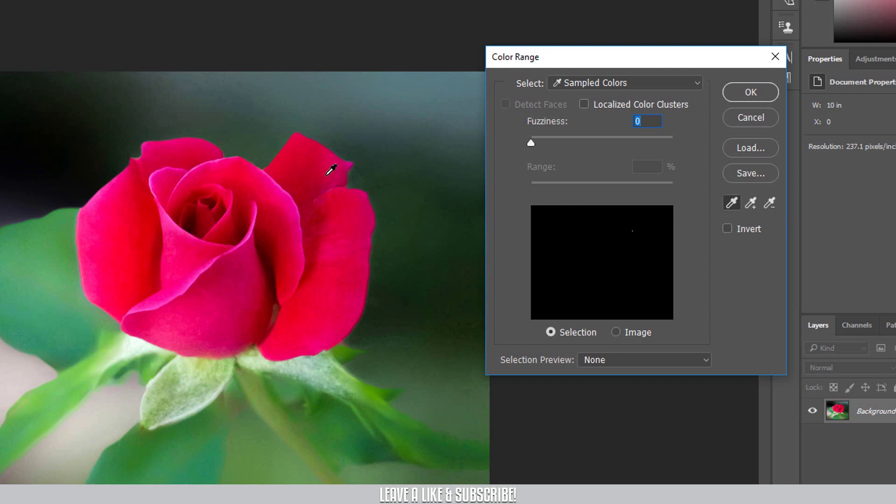
# - Add samples from the right, upper and left petals, undoing a stray background sample
pyautogui.click(222, 279)
pyautogui.keyDown('shift'); pyautogui.click(344, 273); pyautogui.keyUp('shift')
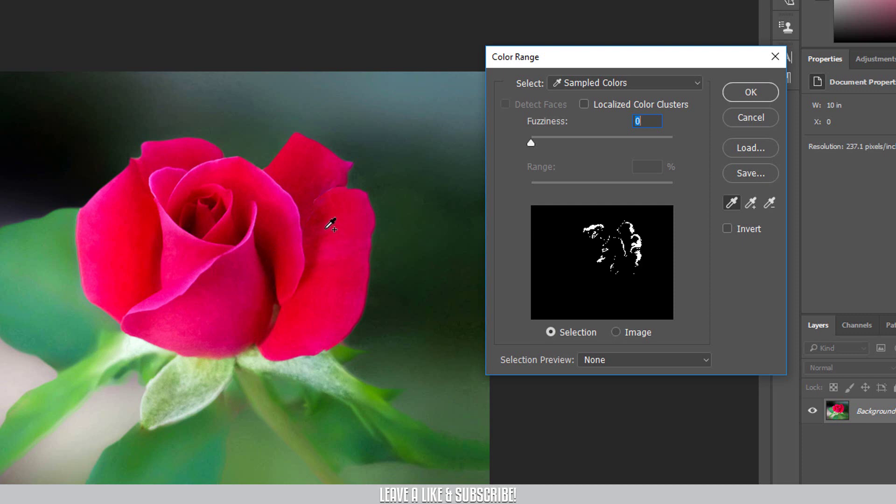
pyautogui.keyDown('shift'); pyautogui.click(314, 177); pyautogui.keyUp('shift')
pyautogui.keyDown('shift'); pyautogui.click(164, 217); pyautogui.keyUp('shift')
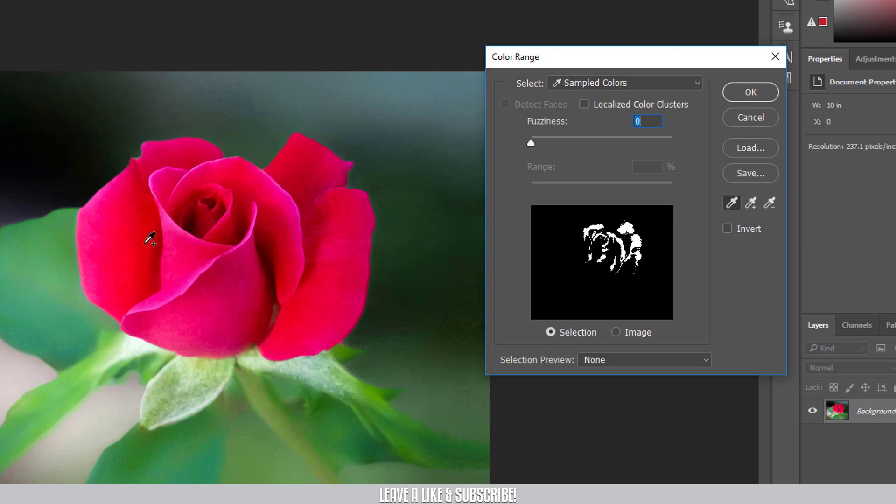
pyautogui.keyDown('shift'); pyautogui.click(149, 238); pyautogui.keyUp('shift')
pyautogui.keyDown('shift'); pyautogui.click(124, 252); pyautogui.keyUp('shift')
pyautogui.keyDown('shift'); pyautogui.click(97, 224); pyautogui.keyUp('shift')
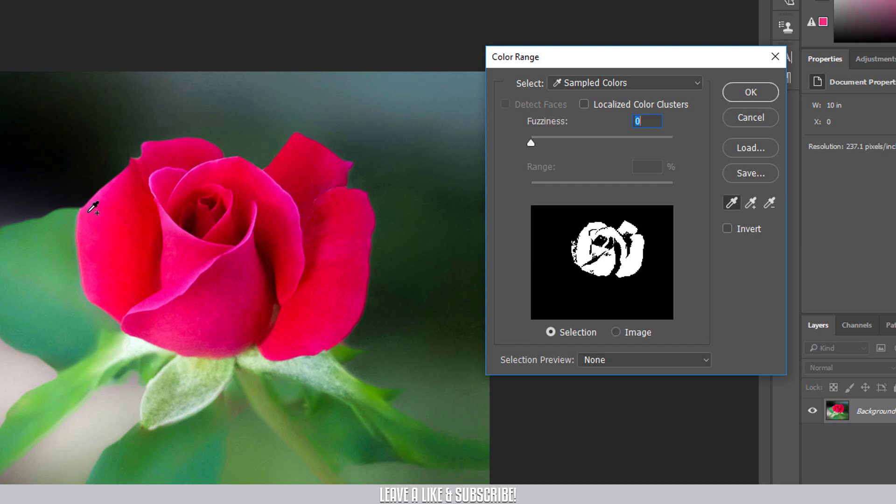
pyautogui.keyDown('shift'); pyautogui.click(117, 194); pyautogui.keyUp('shift')
pyautogui.keyDown('shift'); pyautogui.click(37, 150); pyautogui.keyUp('shift')
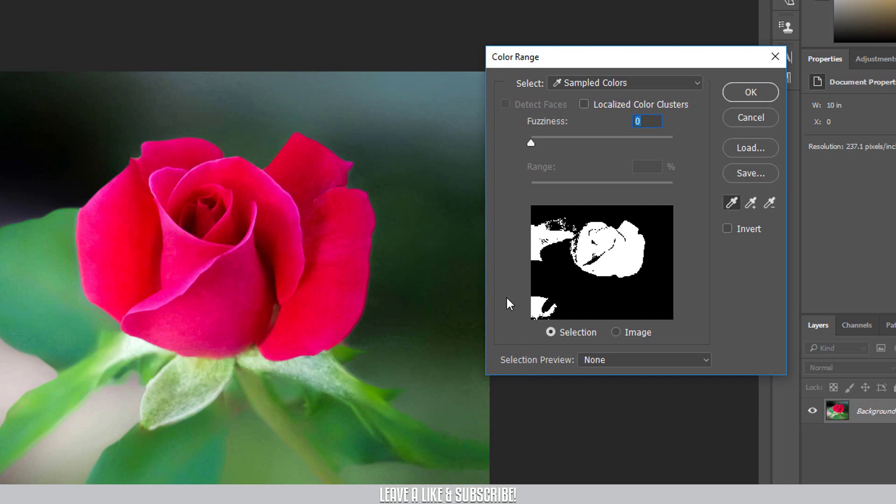
pyautogui.hotkey('ctrl', 'z')
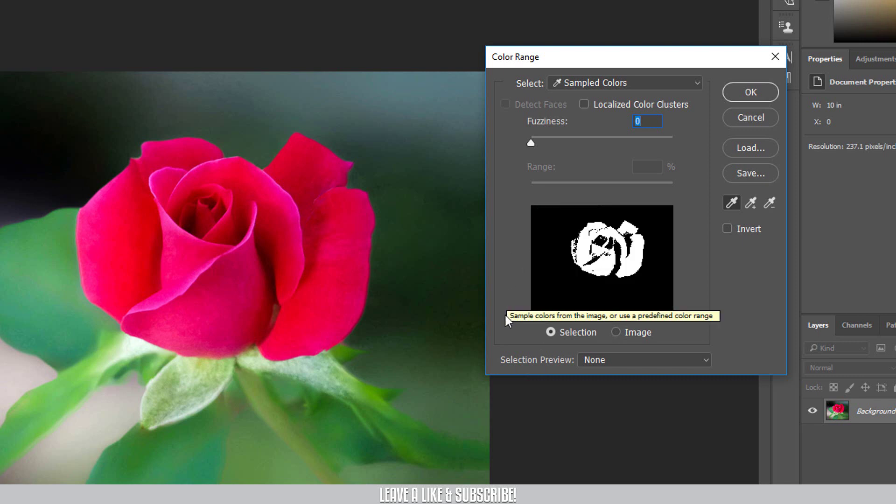
# - Add more red tones from the rose centre and petals to fill the mask's holes
pyautogui.keyDown('shift'); pyautogui.click(243, 305); pyautogui.keyUp('shift')
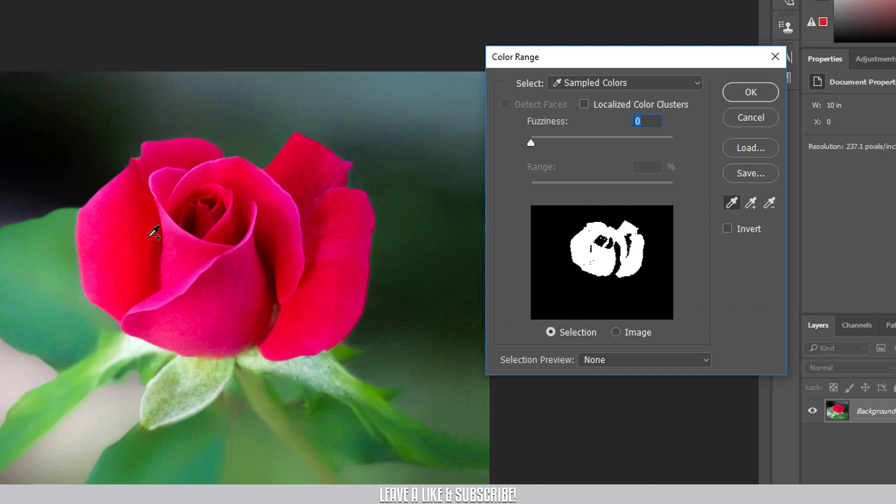
pyautogui.keyDown('shift'); pyautogui.click(275, 245); pyautogui.keyUp('shift')
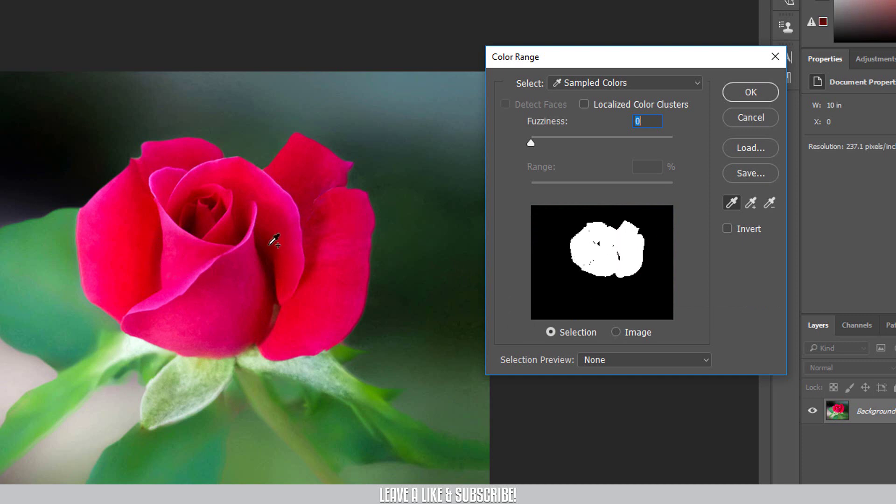
pyautogui.keyDown('shift'); pyautogui.click(324, 223); pyautogui.keyUp('shift')
pyautogui.keyDown('shift'); pyautogui.click(282, 171); pyautogui.keyUp('shift')
pyautogui.keyDown('shift'); pyautogui.click(316, 236); pyautogui.keyUp('shift')
pyautogui.keyDown('shift'); pyautogui.click(278, 240); pyautogui.keyUp('shift')
pyautogui.keyDown('shift'); pyautogui.click(244, 295); pyautogui.keyUp('shift')
pyautogui.keyDown('shift'); pyautogui.click(210, 280); pyautogui.keyUp('shift')
pyautogui.keyDown('shift'); pyautogui.click(237, 274); pyautogui.keyUp('shift')
pyautogui.keyDown('shift'); pyautogui.click(150, 279); pyautogui.keyUp('shift')
pyautogui.keyDown('shift'); pyautogui.click(208, 256); pyautogui.keyUp('shift')
# - Set Color Range Fuzziness to 12 and confirm the rose selection
pyautogui.moveTo(532, 141); pyautogui.dragTo(549, 142)
pyautogui.click(750, 92)
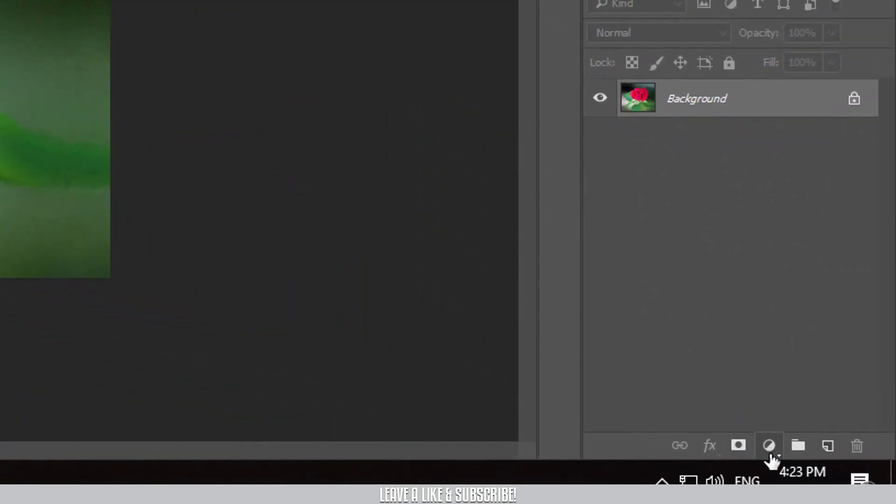
# - Add a masked Hue/Saturation layer with Hue -127 to turn the rose blue, and show rulers
pyautogui.click(768, 448)
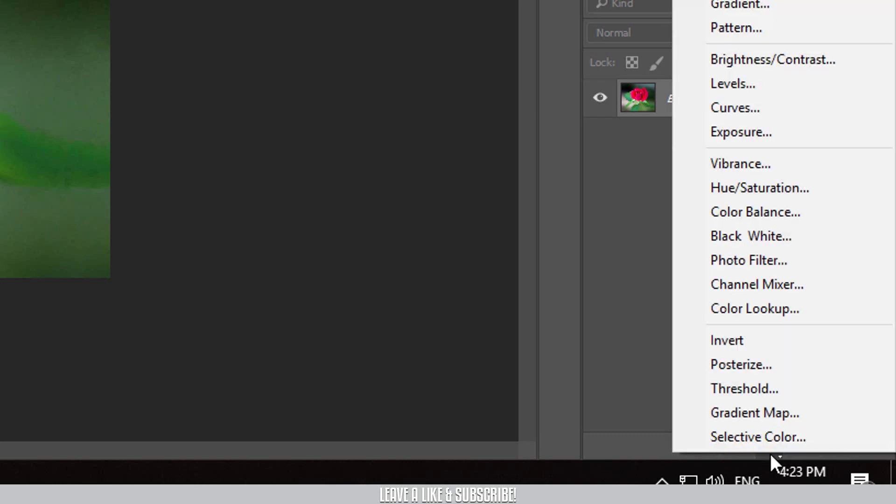
pyautogui.click(770, 188)
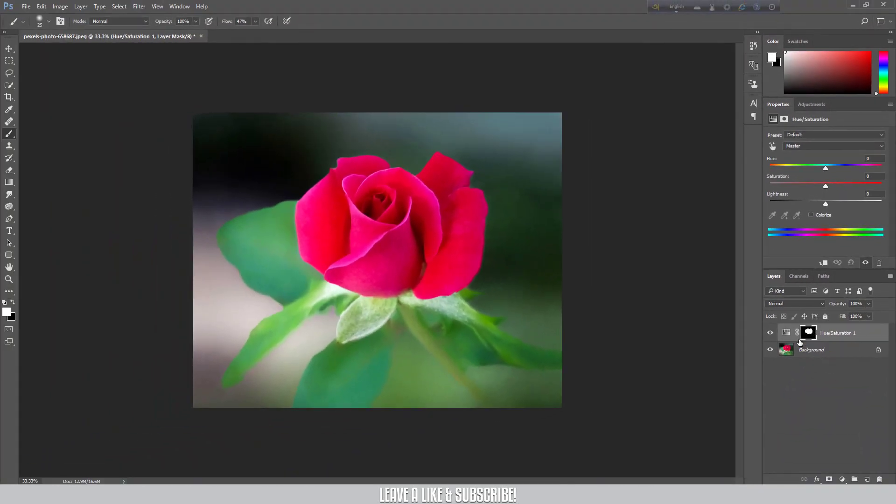
pyautogui.moveTo(825, 171); pyautogui.dragTo(782, 168)
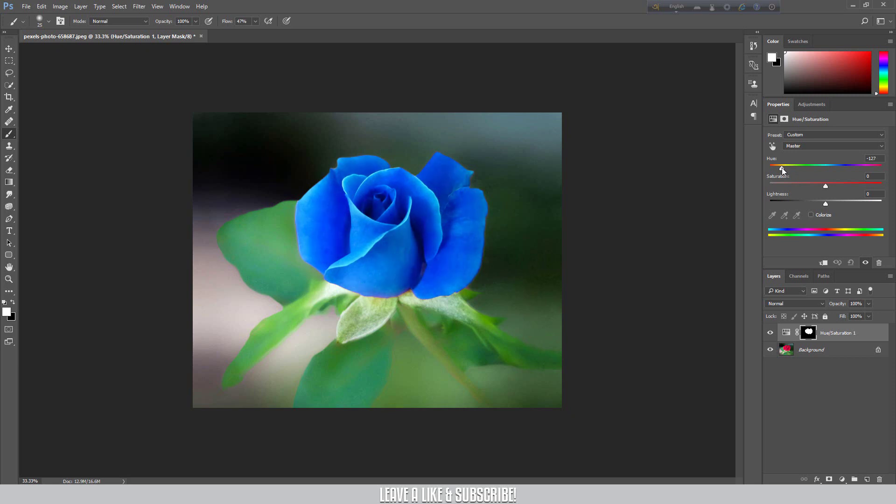
pyautogui.hotkey('ctrl', 'r')
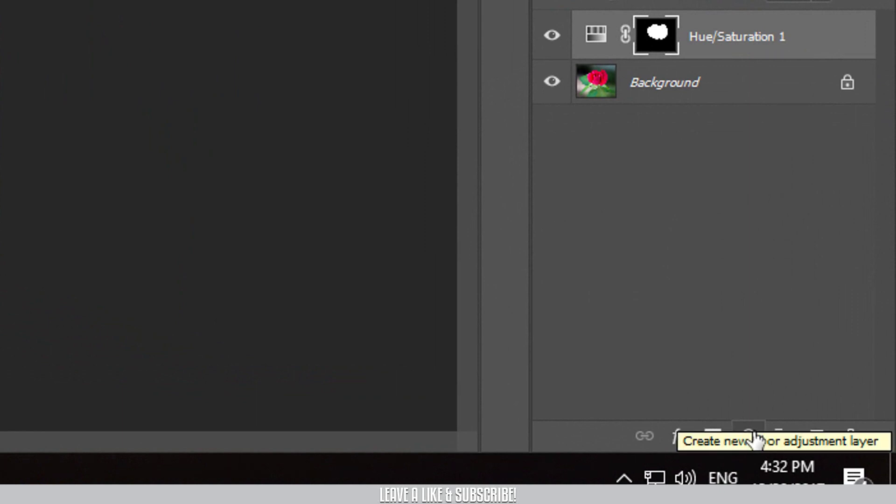
# - Add a Color Balance layer and Alt-drag the Hue/Saturation 1 rose mask onto its mask
pyautogui.click(751, 439)
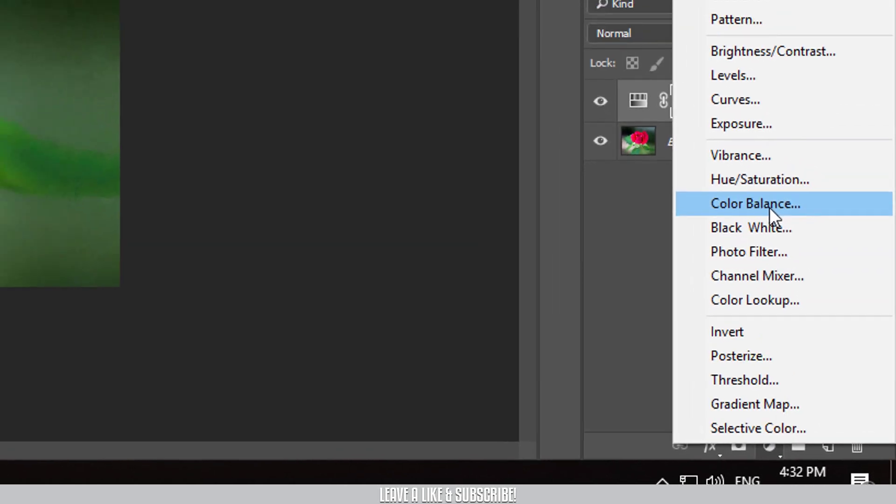
pyautogui.click(798, 158)
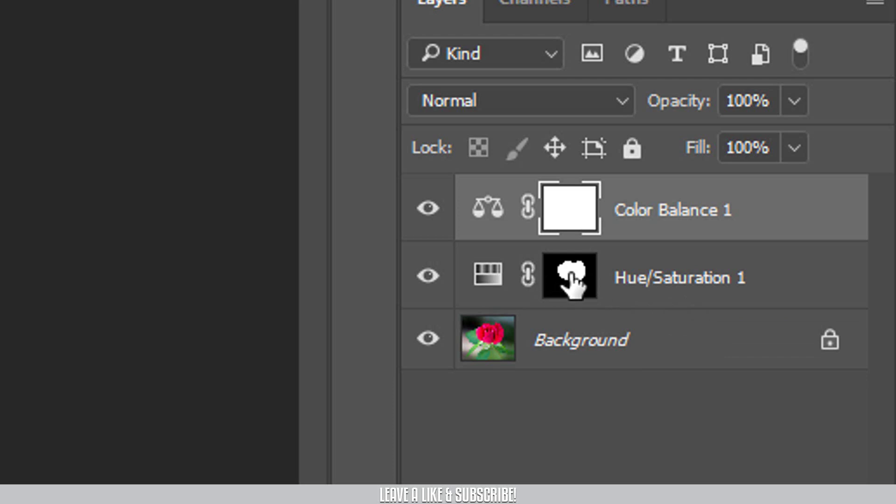
pyautogui.moveTo(572, 280); pyautogui.dragTo(576, 212)
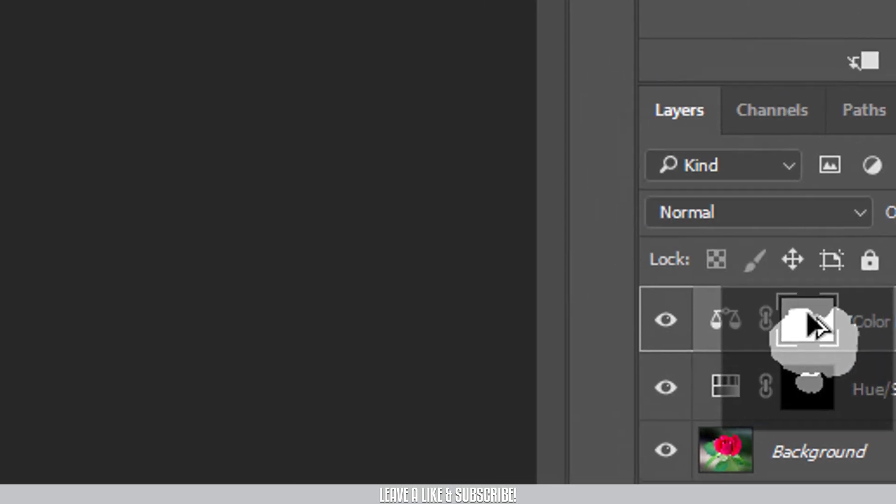
pyautogui.moveTo(814, 325); pyautogui.dragTo(814, 324)
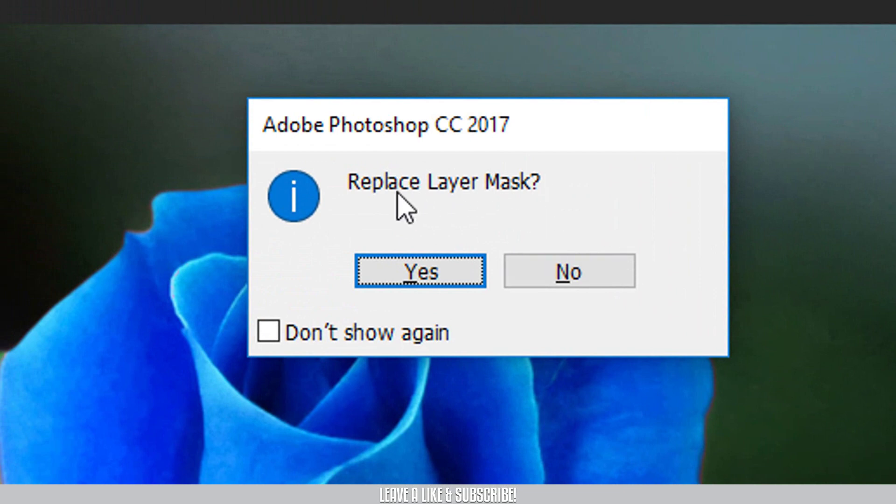